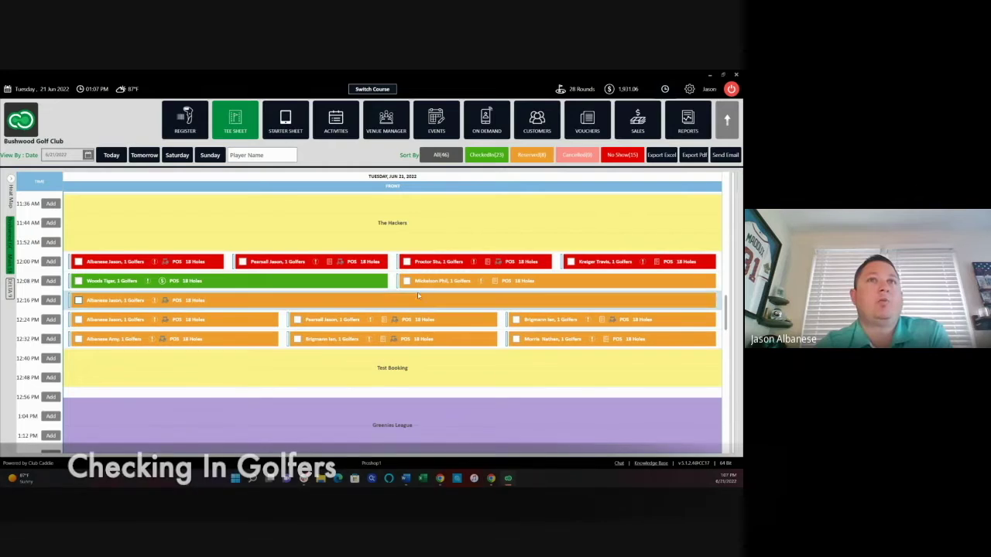
Check in the 12:08 PM reserved booking from its context menu, raising checked-in to 24.
mouse_move(430, 286)
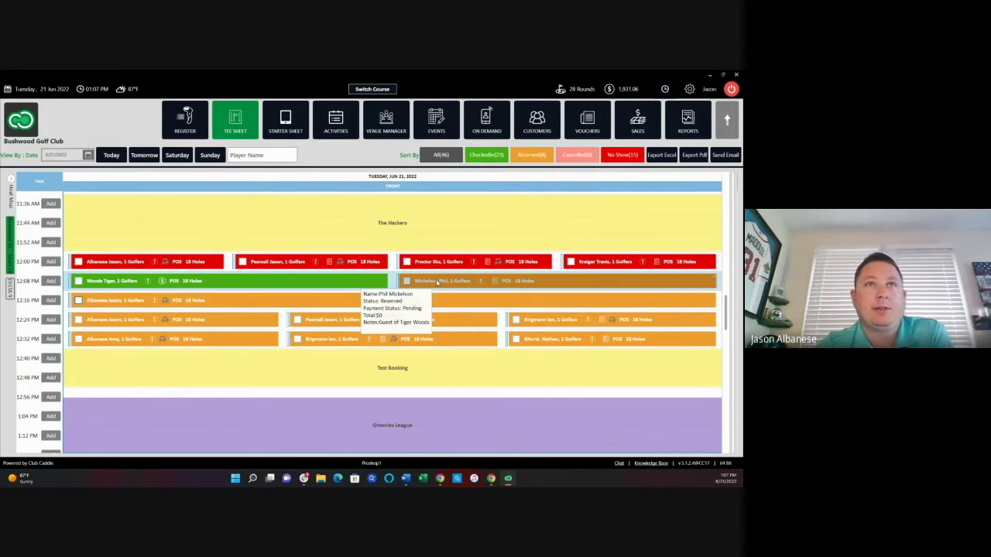
right_click(436, 283)
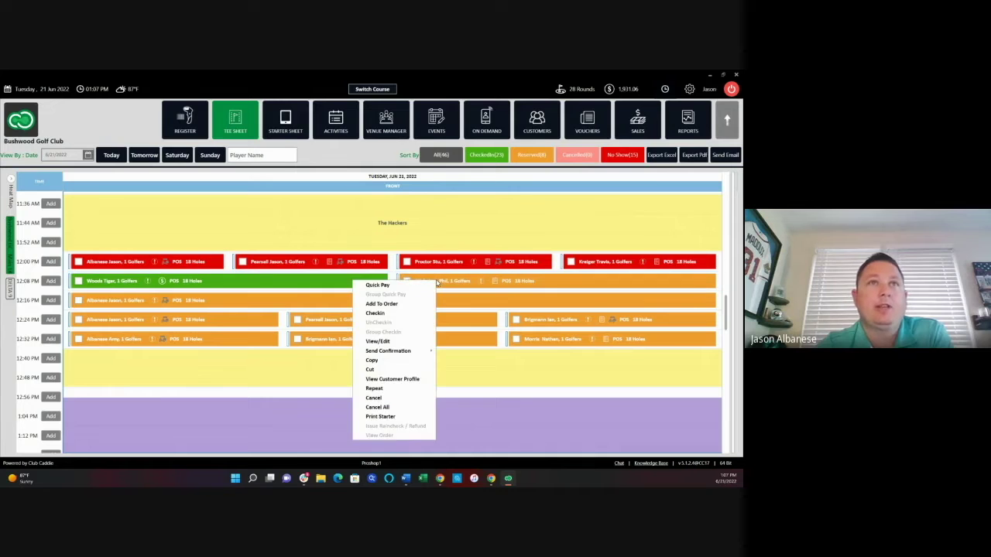
left_click(403, 314)
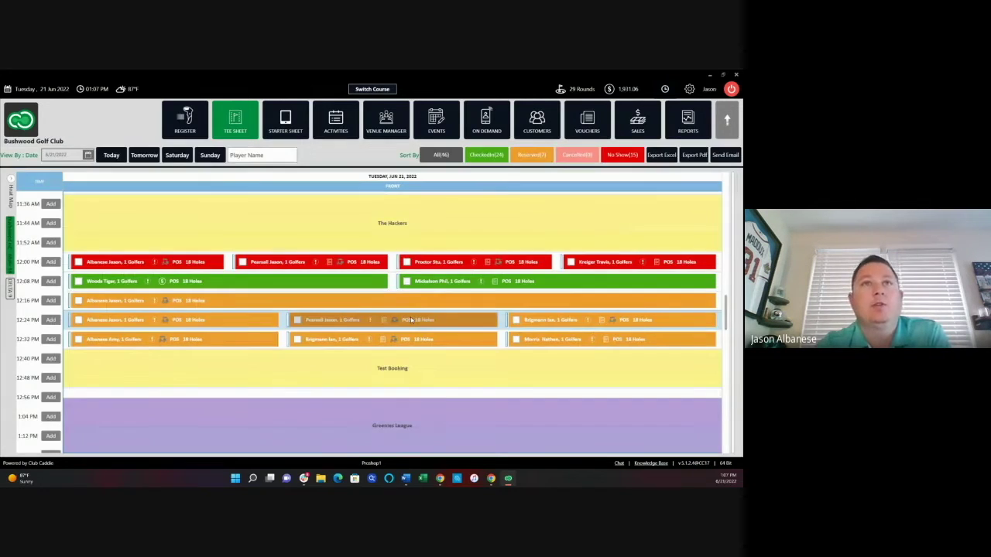
mouse_move(411, 320)
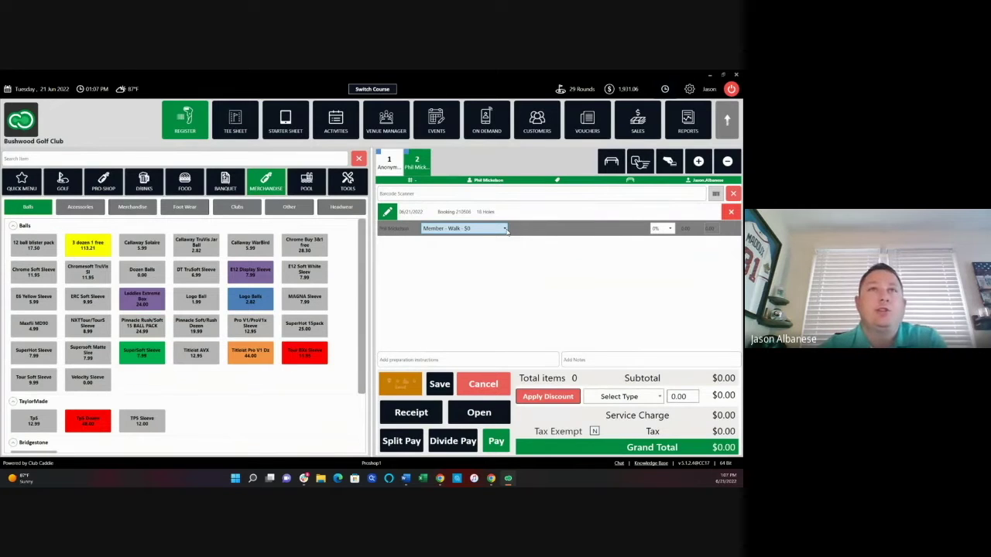
Keep the Member - Walk rate and add one Callaway WarBird to the golfer's order.
left_click(505, 229)
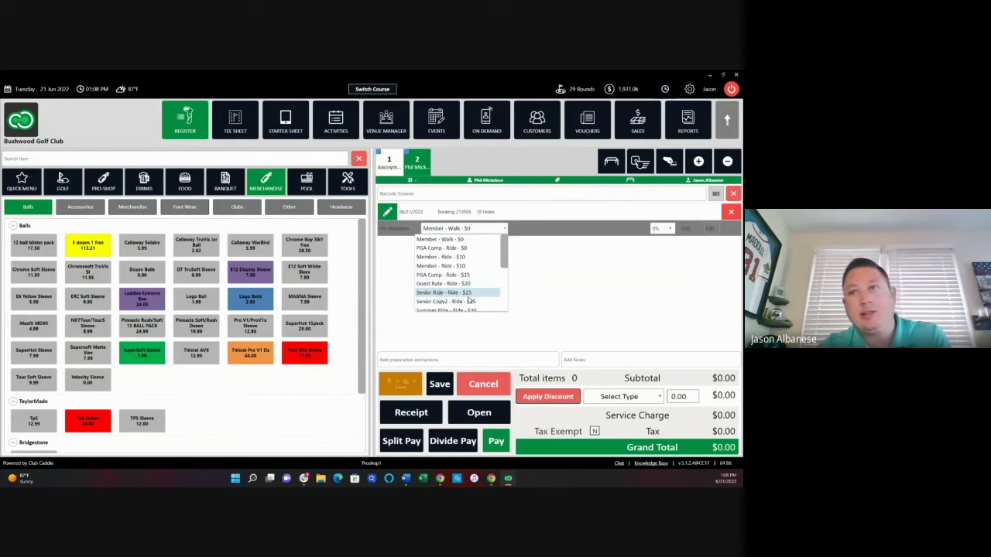
left_click(552, 273)
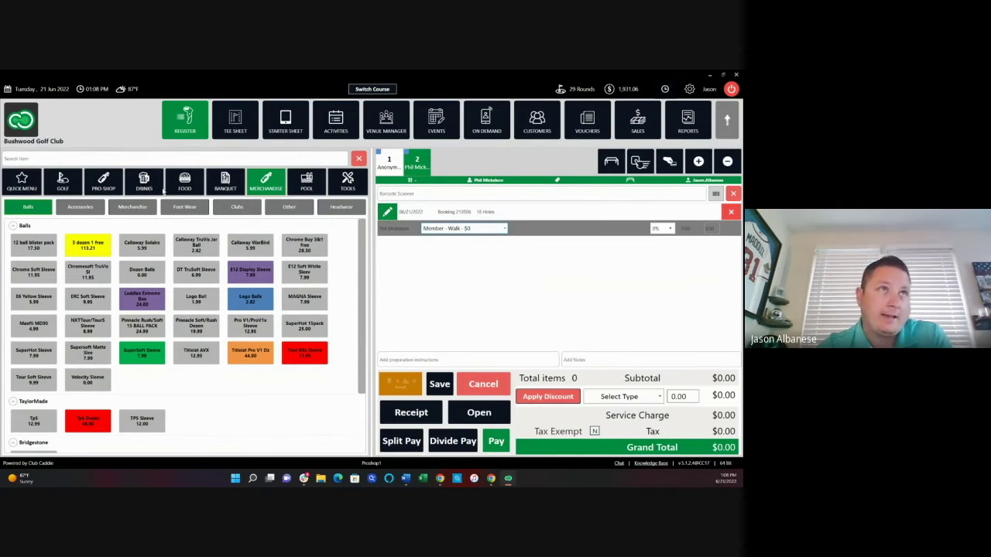
left_click(256, 246)
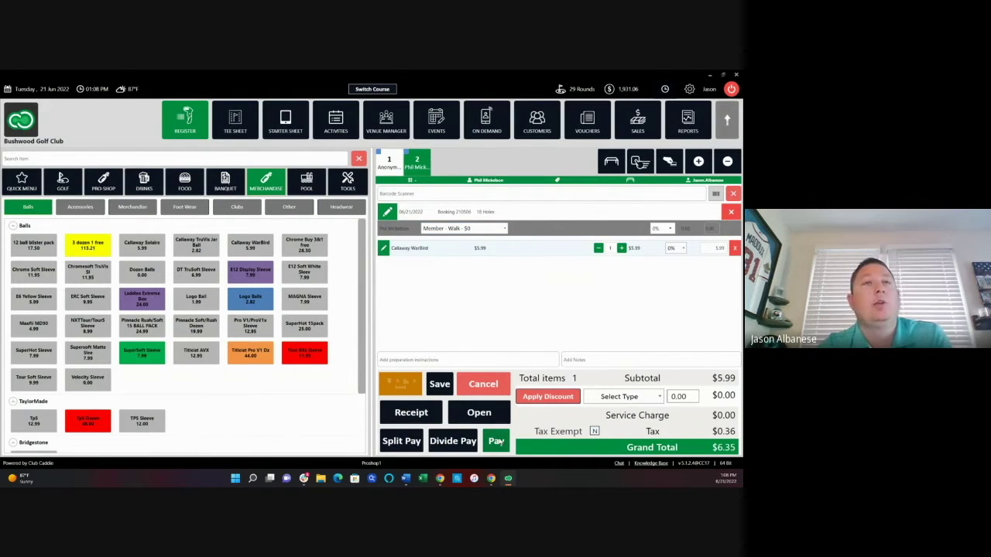
Pay the $6.35 order in cash and close the receipt.
left_click(496, 442)
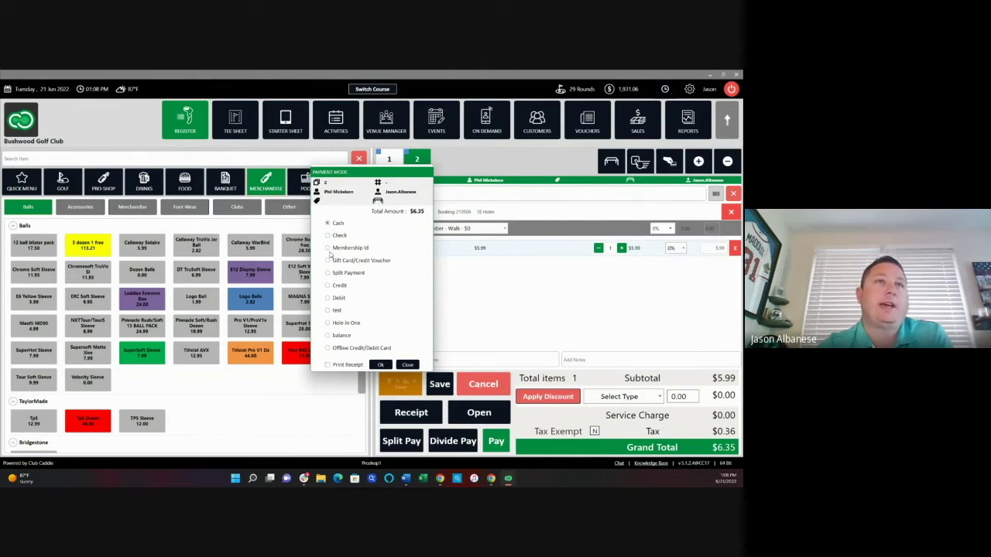
left_click(380, 365)
left_click(380, 365)
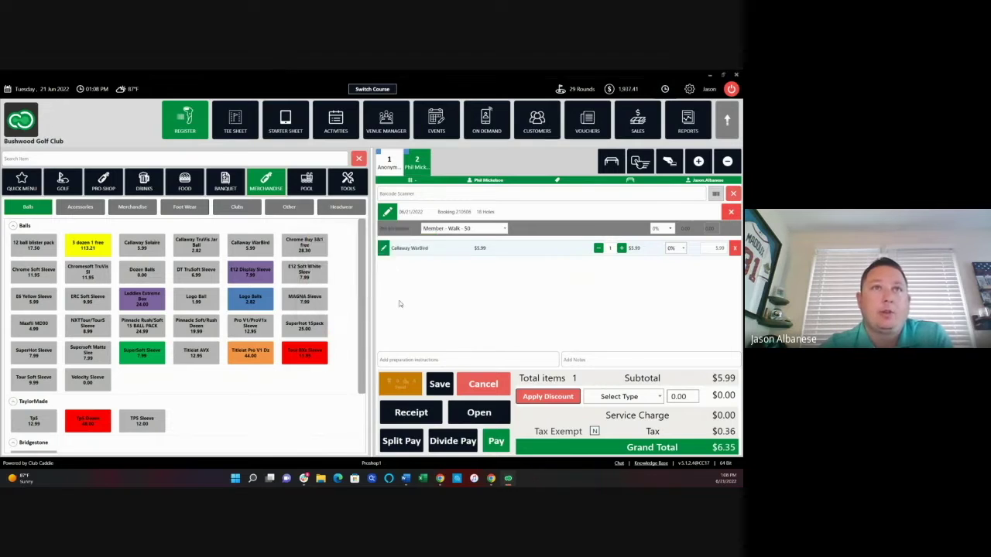
left_click(445, 176)
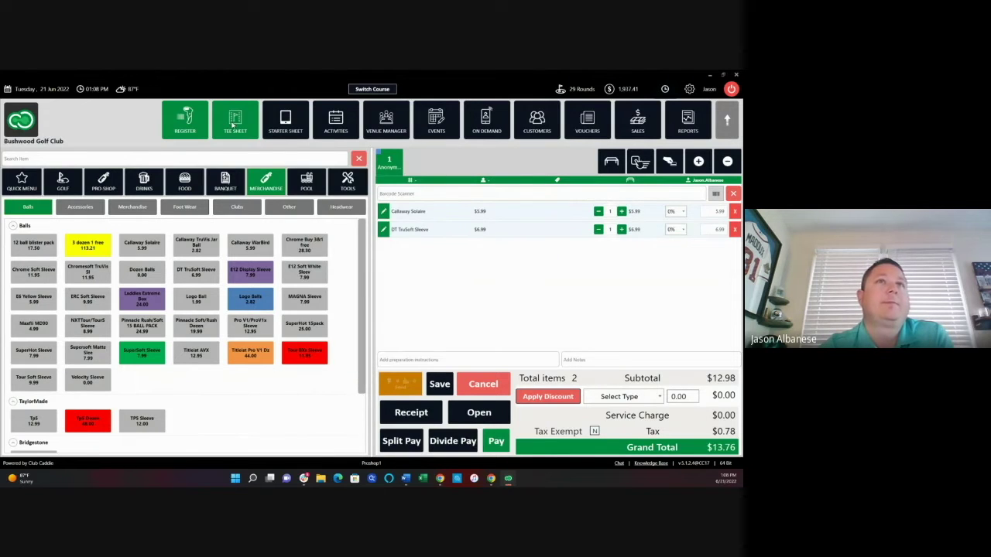
Return to the tee sheet and scroll up to the 12:24 PM bookings.
left_click(233, 124)
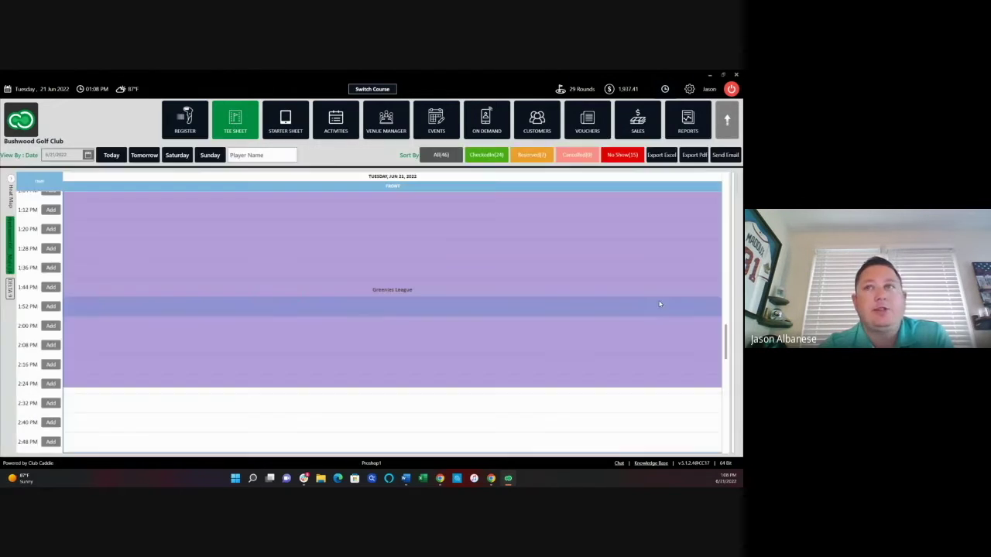
scroll(726, 312, "up", 1)
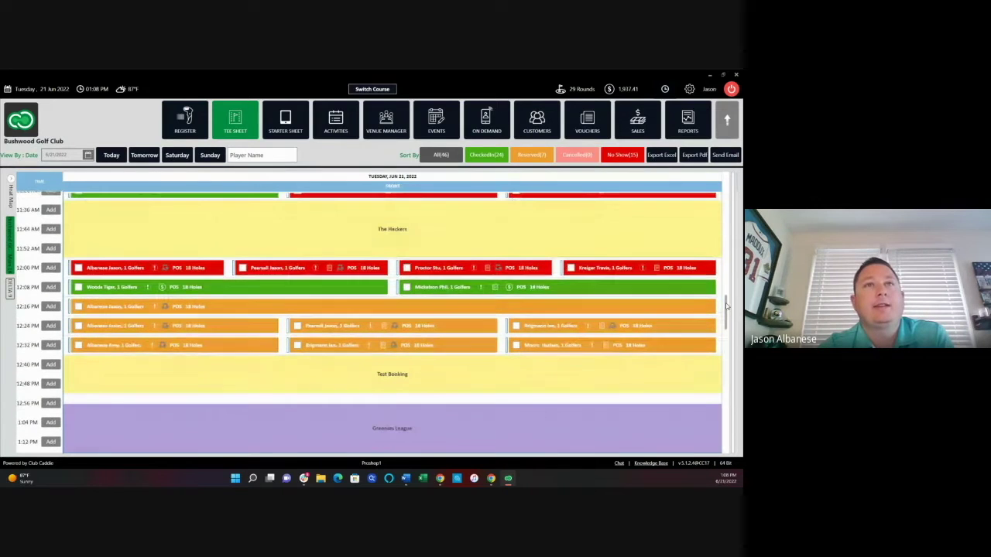
mouse_move(437, 287)
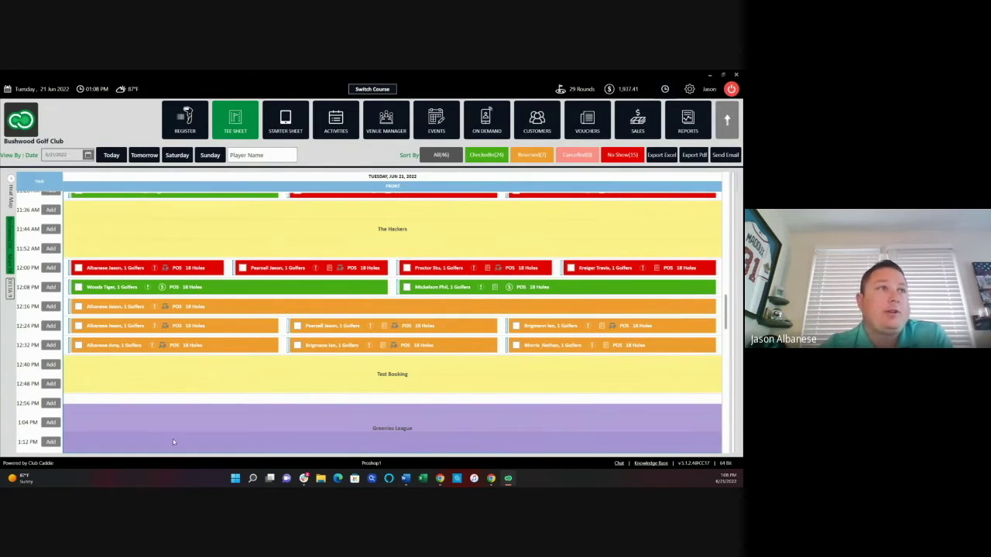
Select the first two 12:24 PM bookings and Group Checkin all three together.
mouse_move(79, 329)
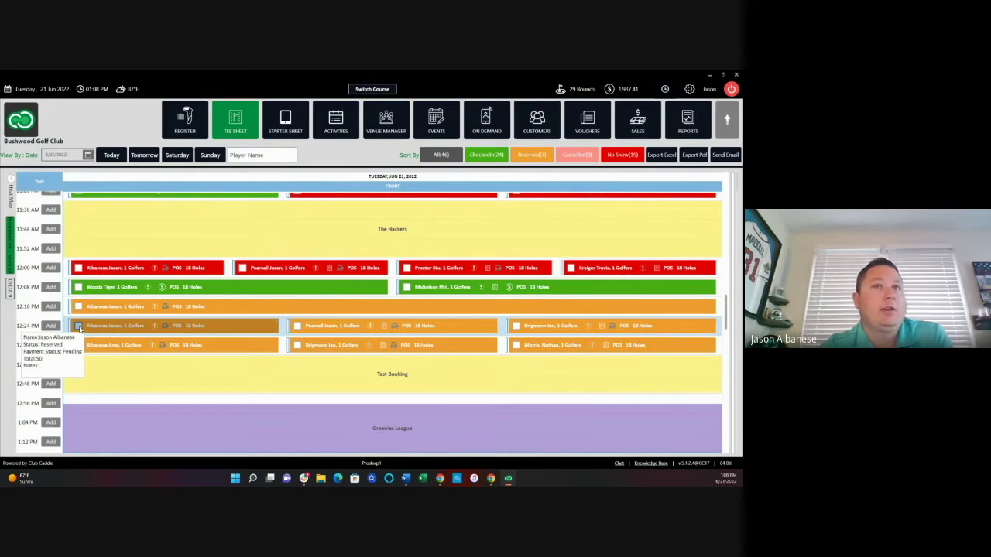
left_click(78, 326)
left_click(297, 326)
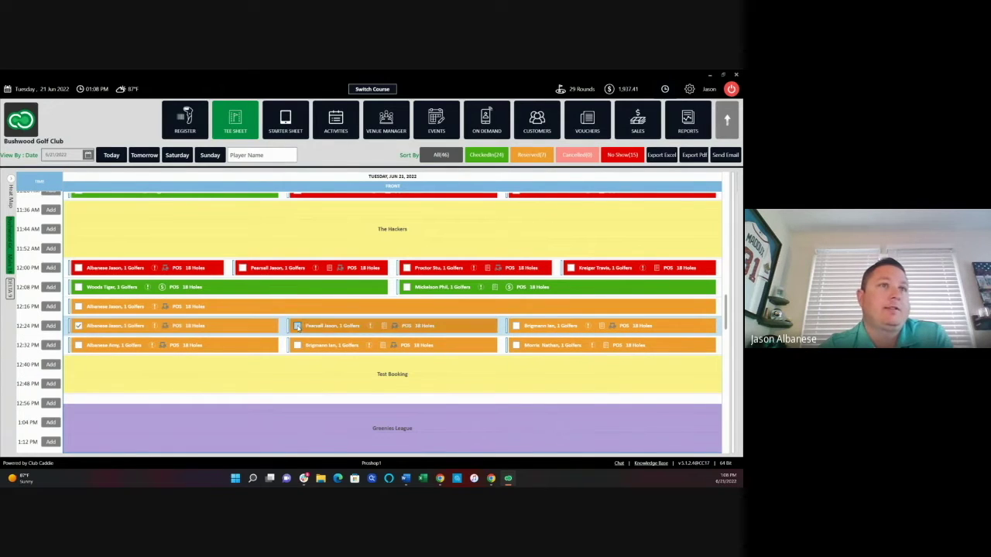
right_click(536, 329)
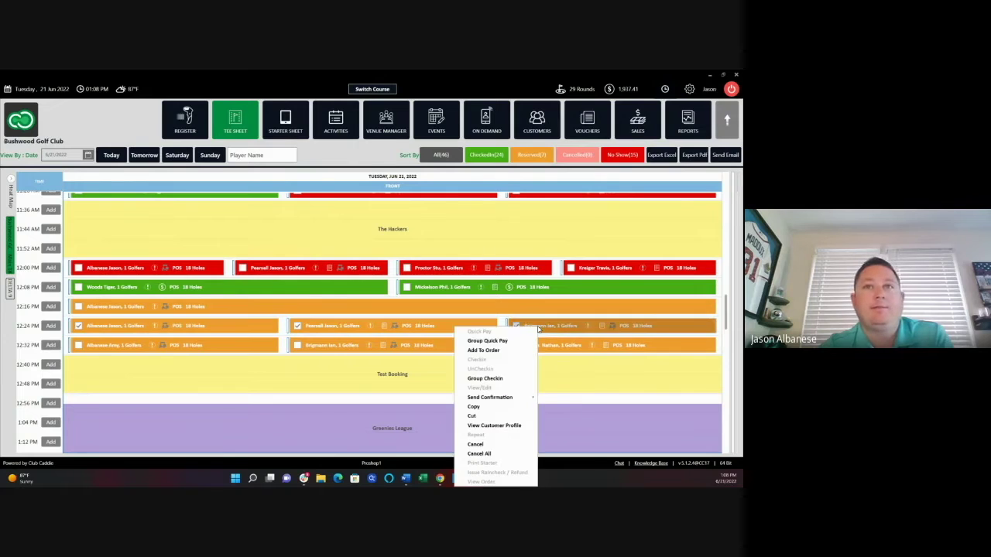
left_click(491, 379)
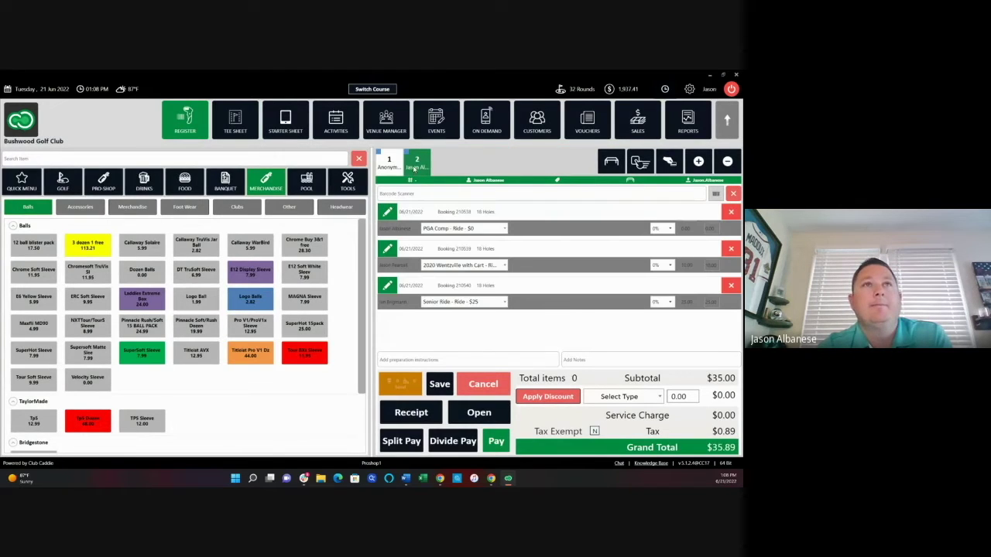
Leave the group's rates unchanged and pay the $35.89 total in cash.
left_click(504, 265)
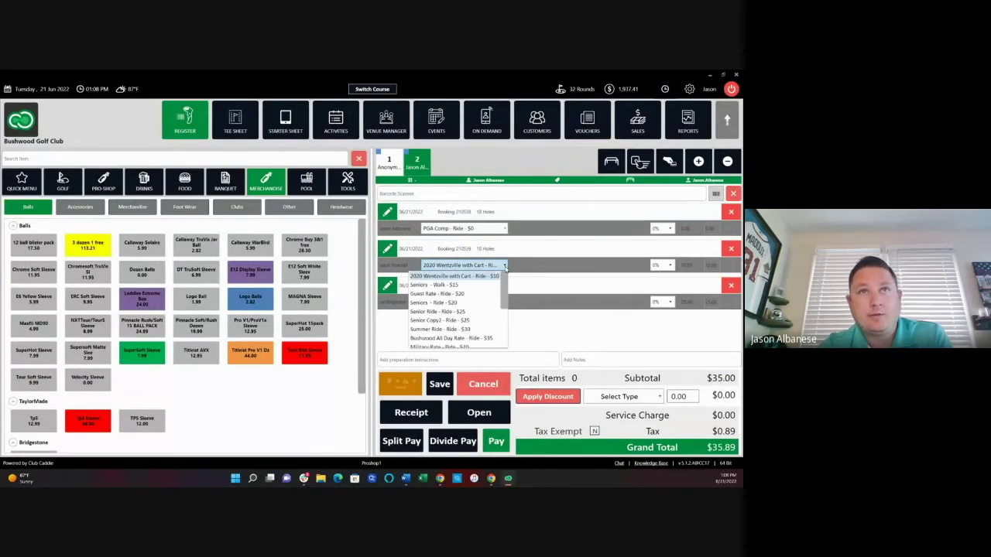
left_click(540, 340)
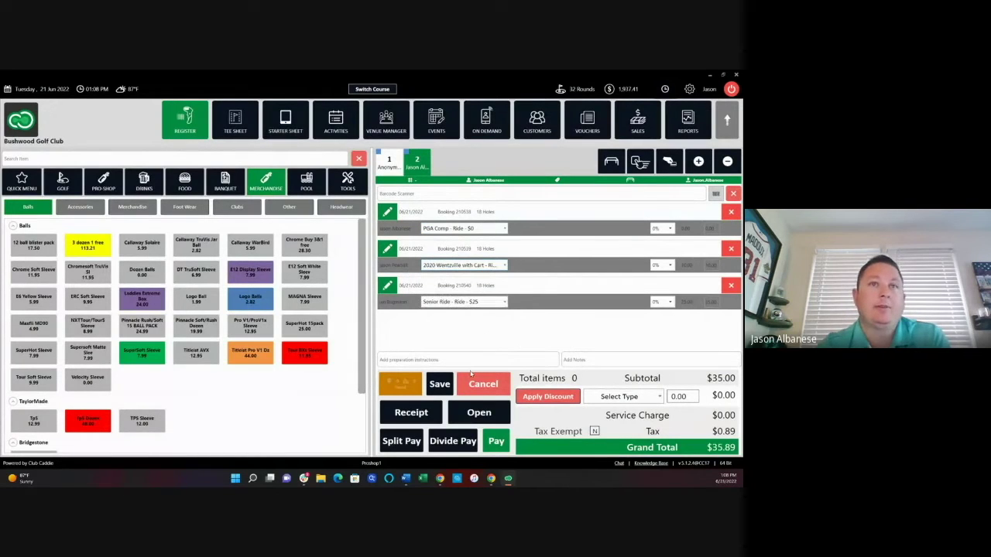
left_click(494, 442)
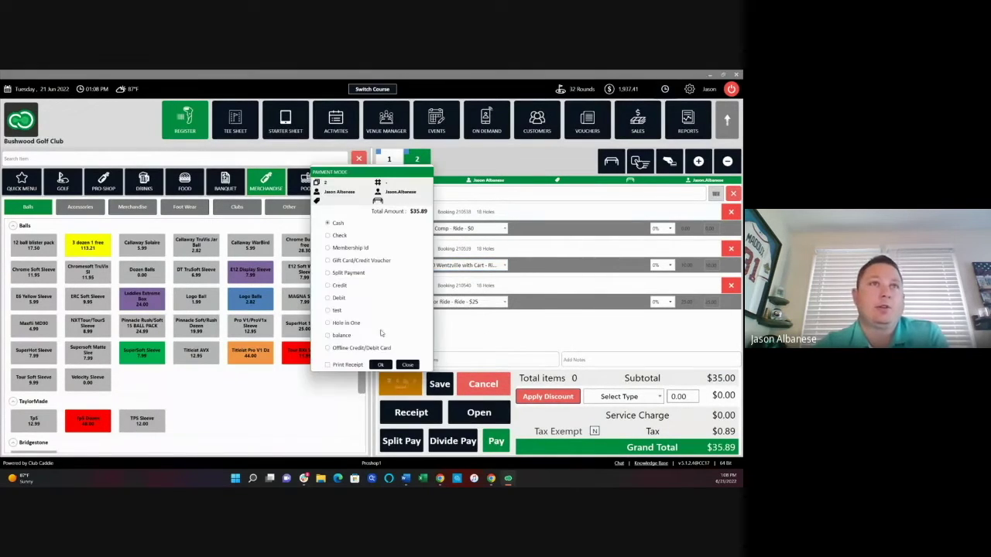
left_click(380, 364)
left_click(353, 351)
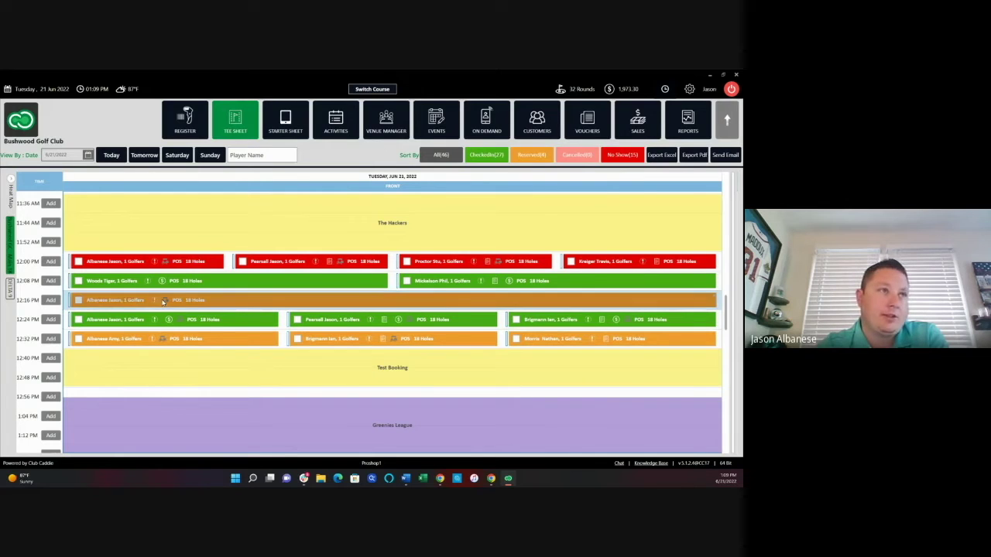
mouse_move(163, 302)
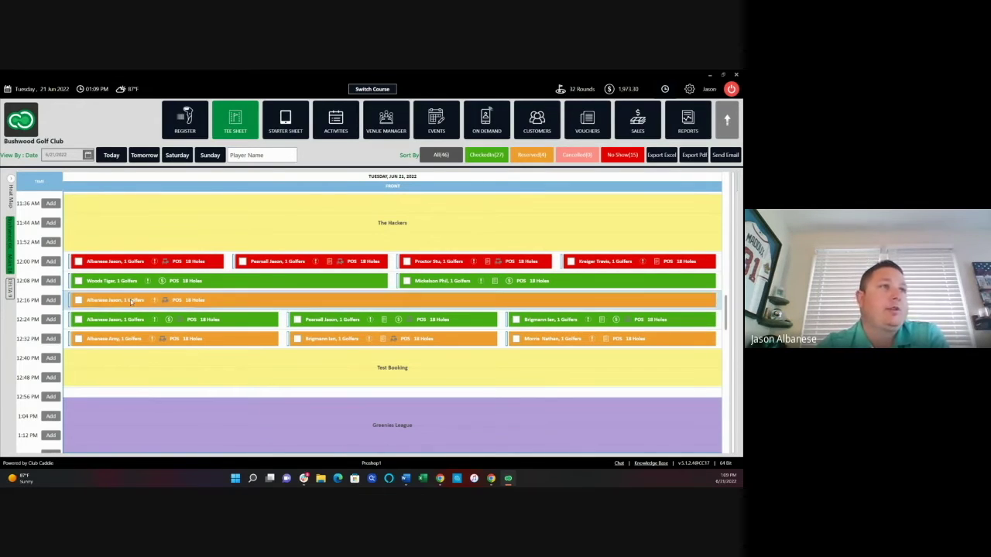
Quick pay and check in the 12:16 PM booking at $0, then close the receipt.
mouse_move(131, 304)
right_click(136, 296)
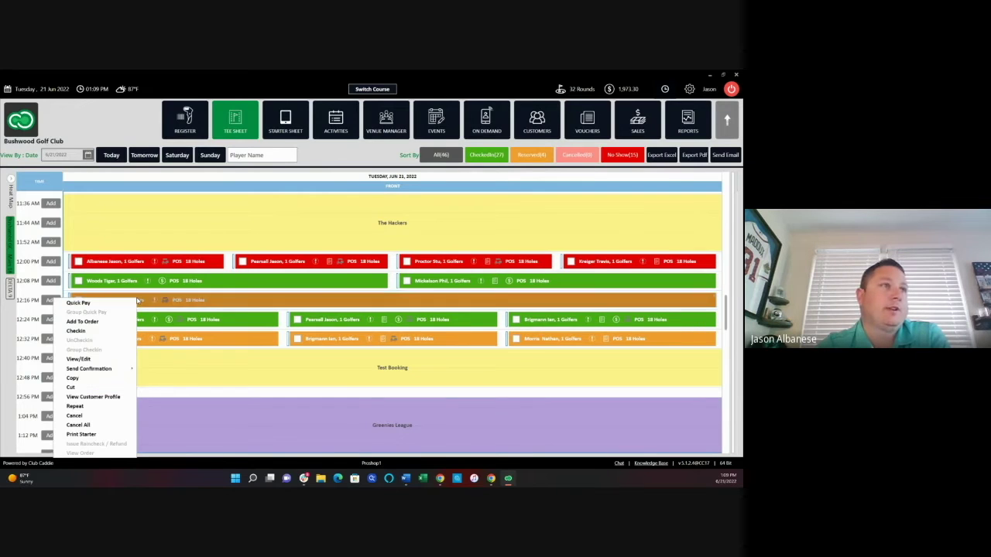
left_click(95, 306)
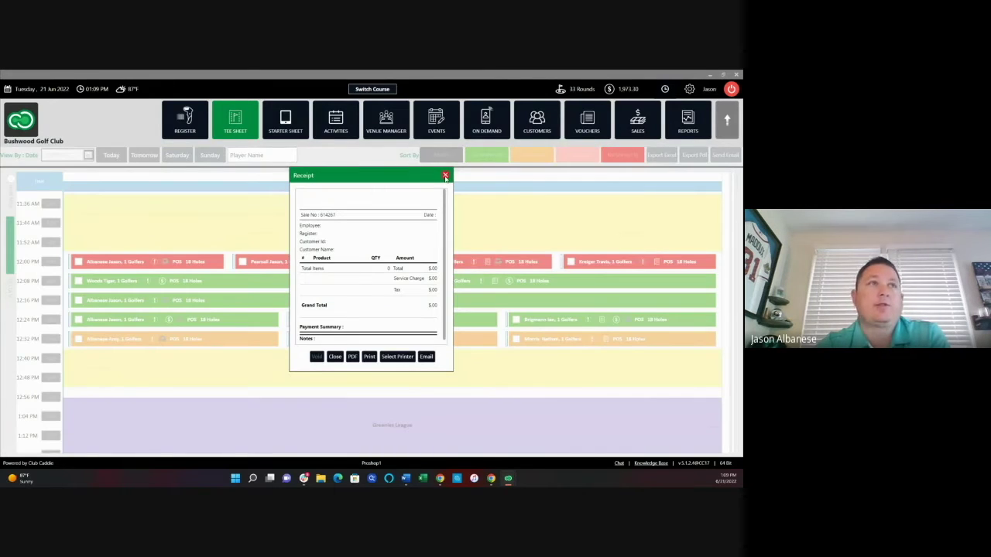
left_click(445, 177)
mouse_move(187, 308)
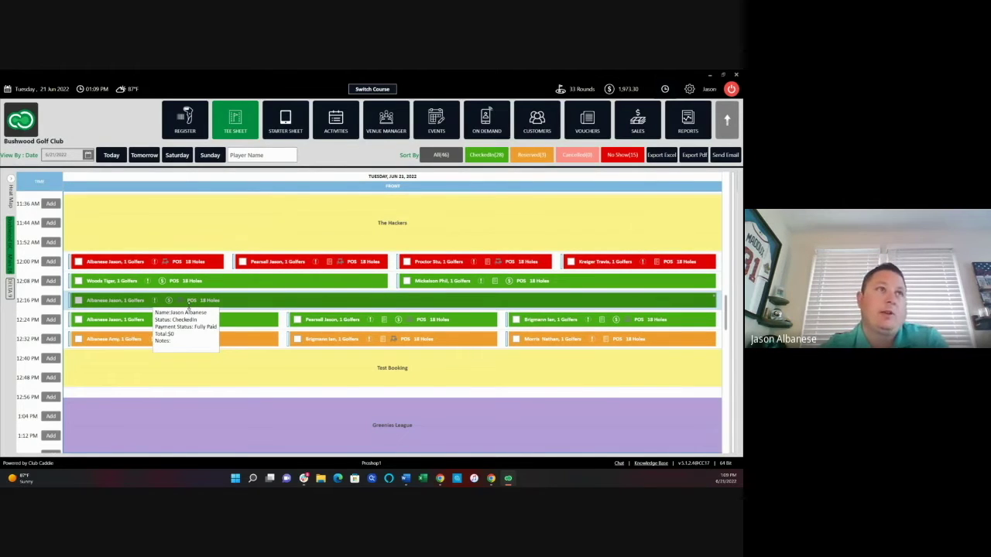
Quick pay the first 12:32 PM booking's $20 in cash for the exact amount.
mouse_move(133, 338)
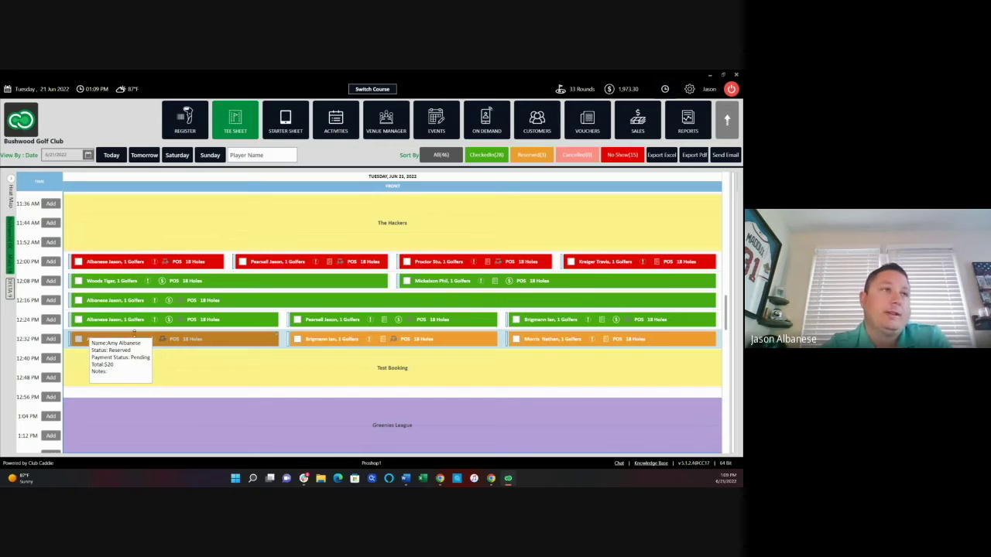
mouse_move(354, 327)
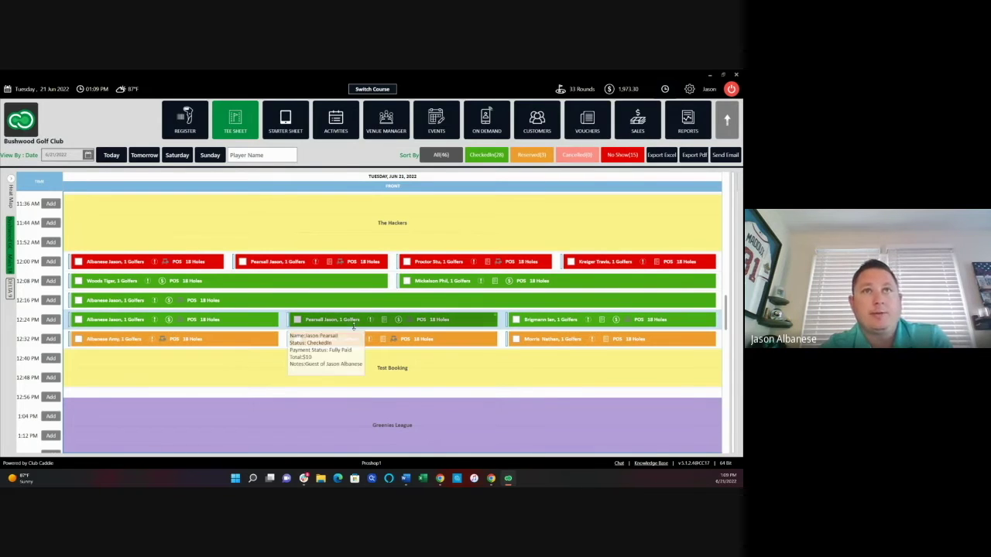
mouse_move(174, 339)
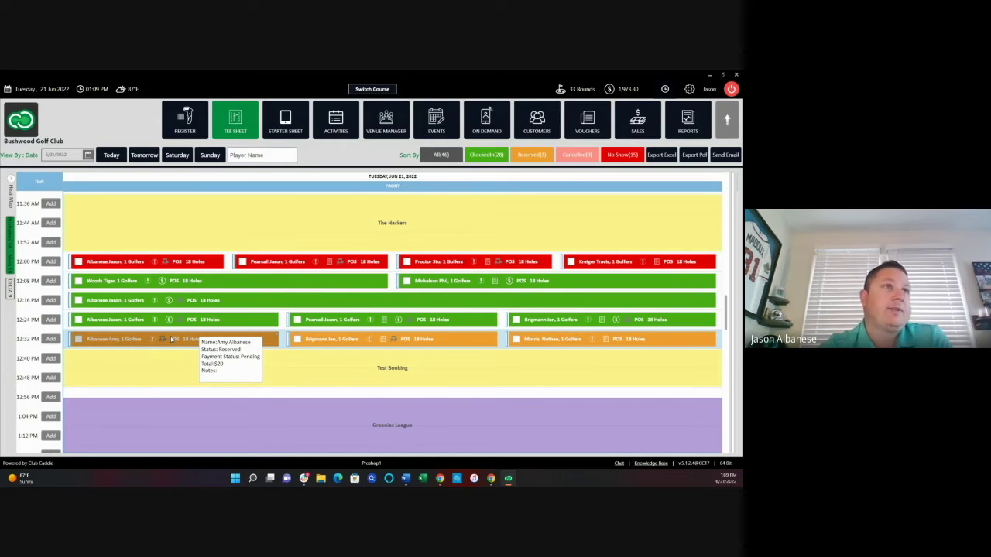
right_click(172, 339)
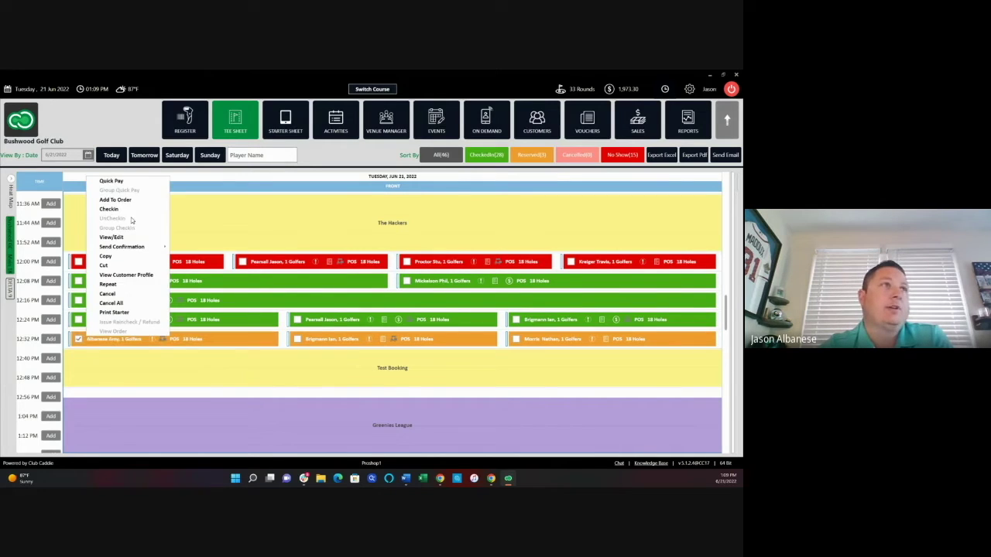
left_click(124, 186)
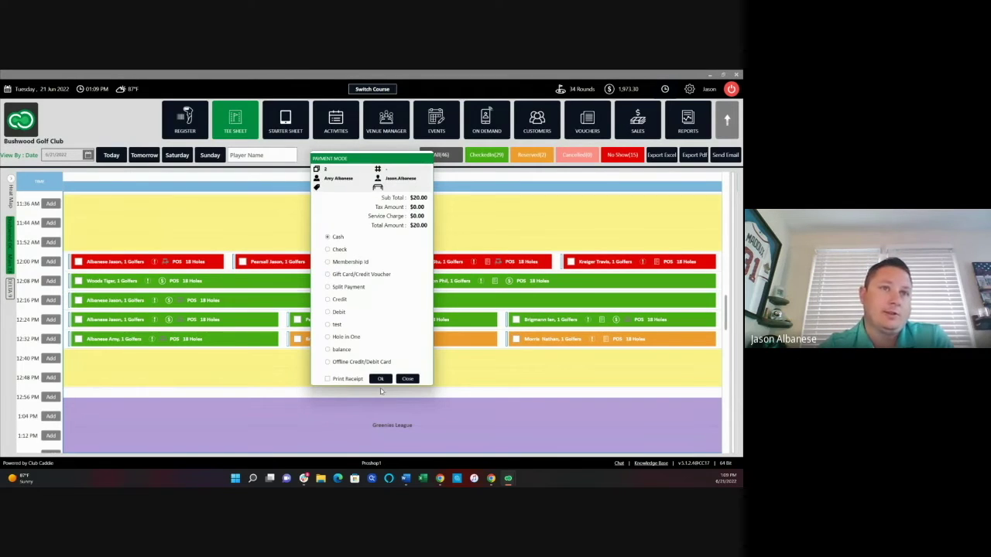
left_click(380, 380)
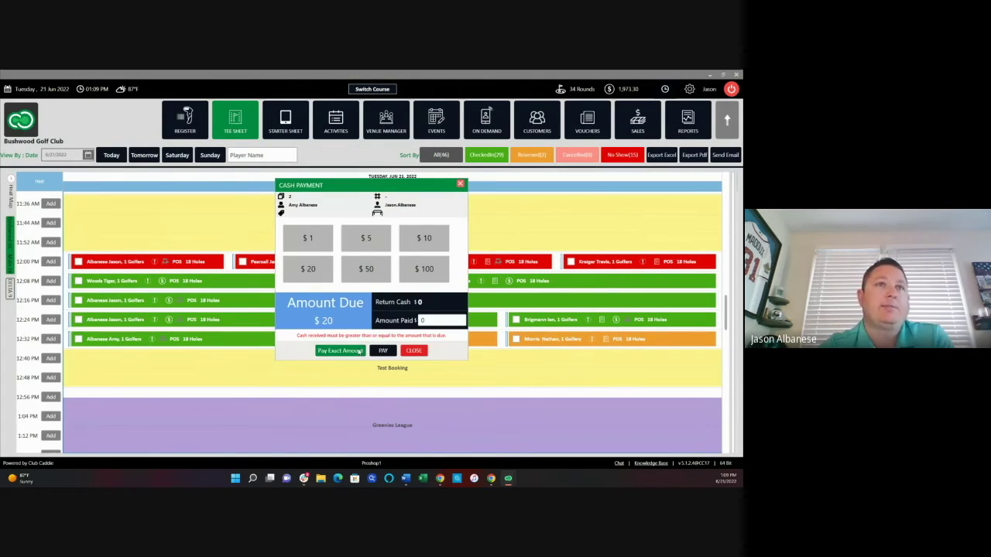
left_click(359, 351)
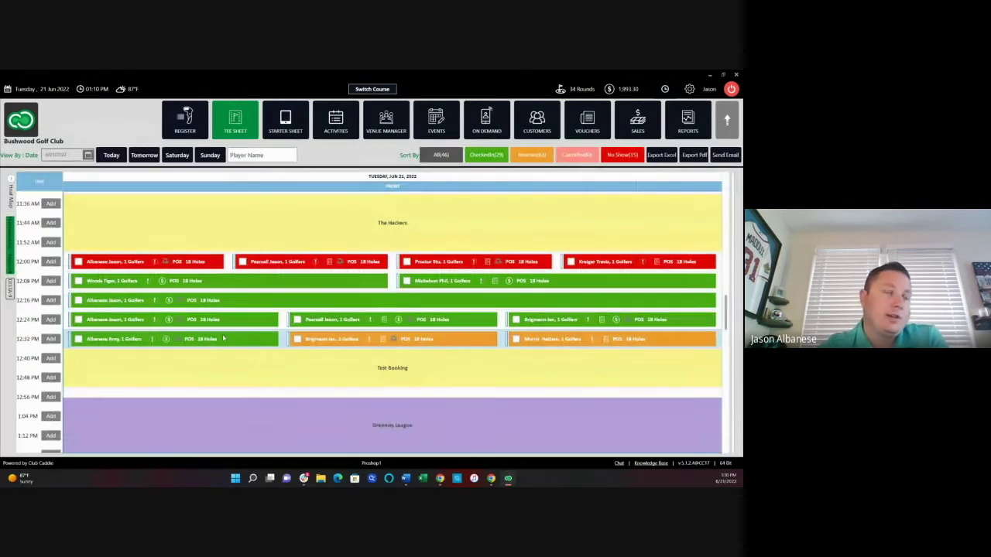
mouse_move(195, 345)
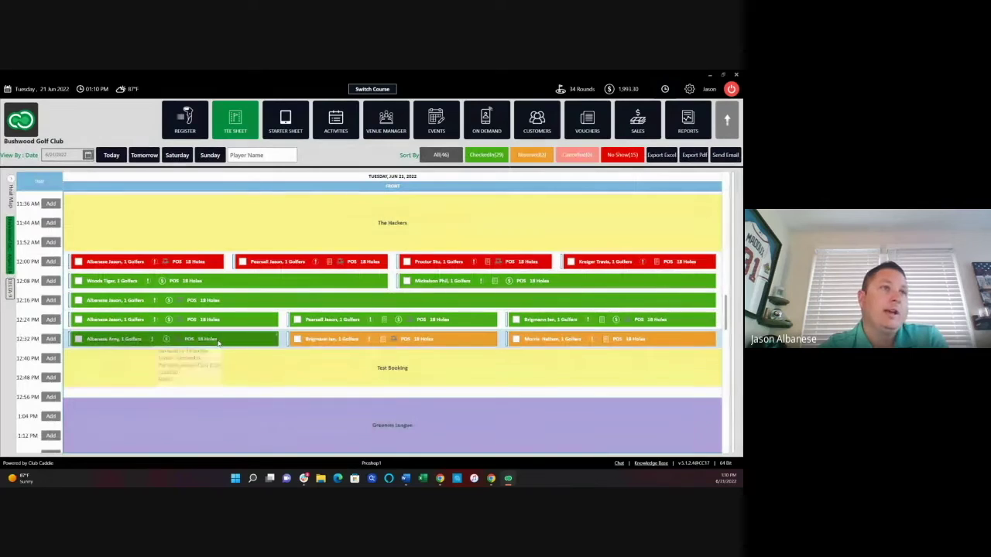
left_click(185, 120)
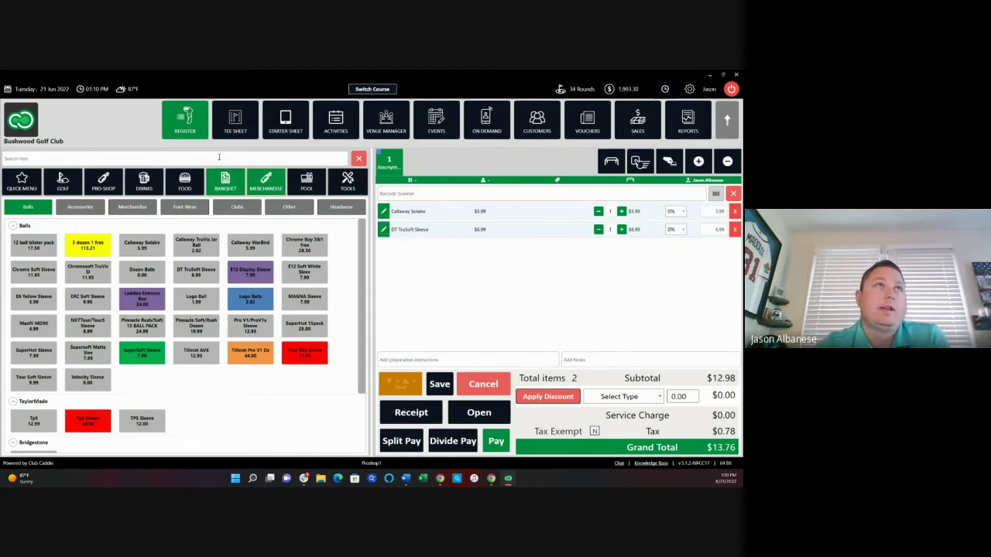
left_click(239, 129)
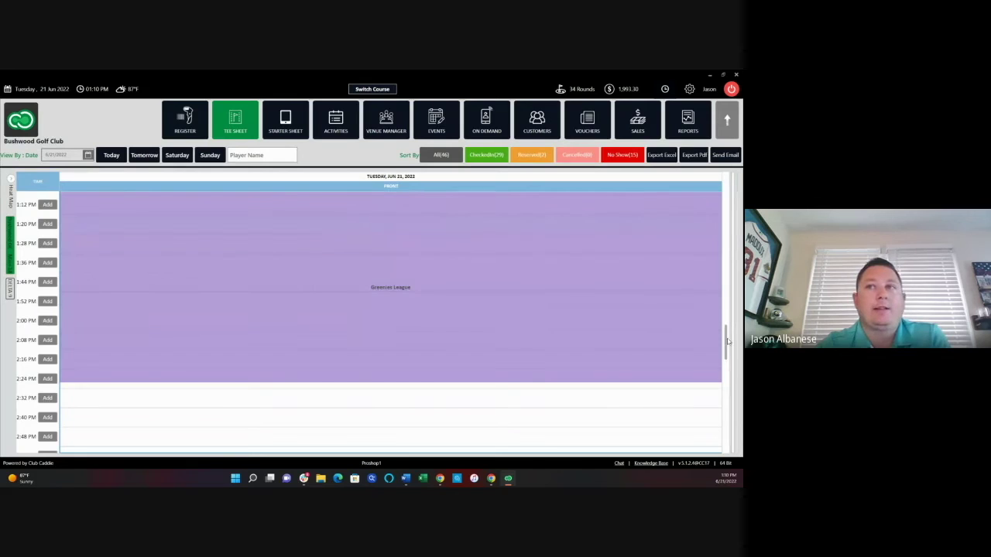
scroll(464, 325, "up", 3)
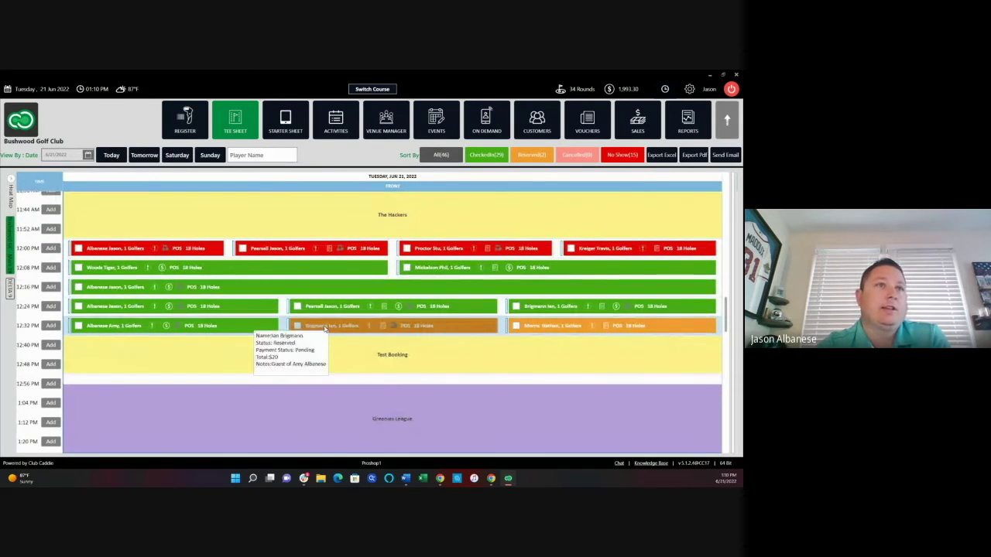
Add the orange 12:32 PM booking's $20 guest rate to the open Order 1.
right_click(324, 328)
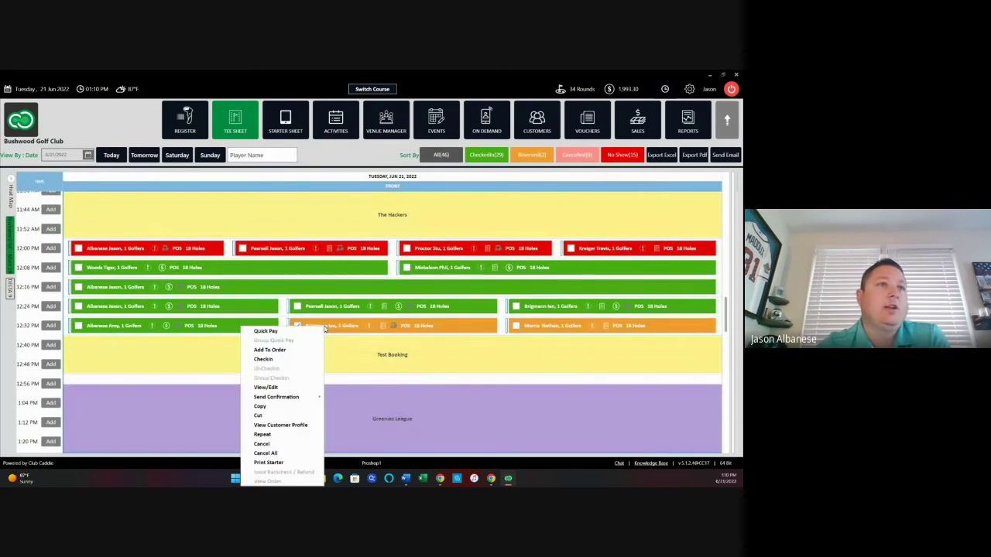
left_click(284, 351)
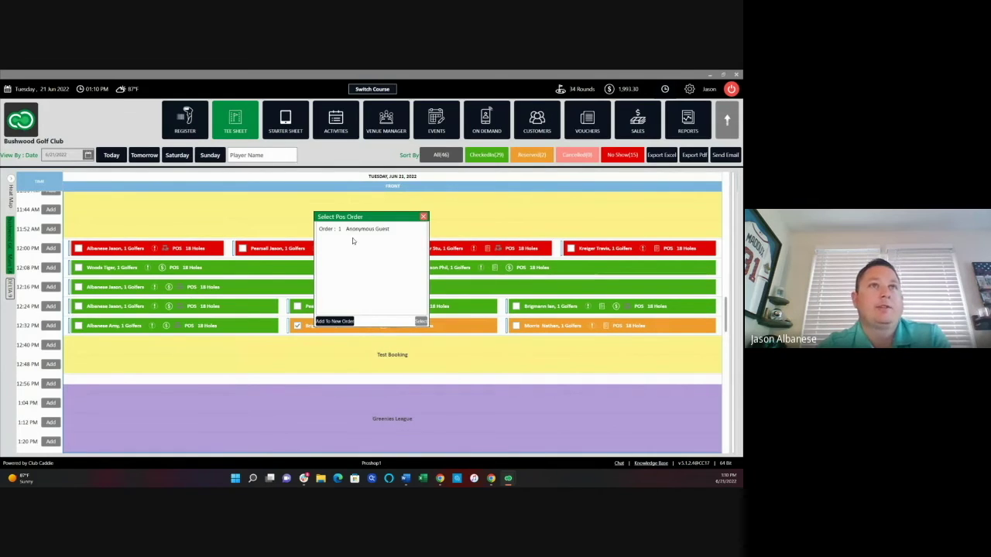
left_click(362, 230)
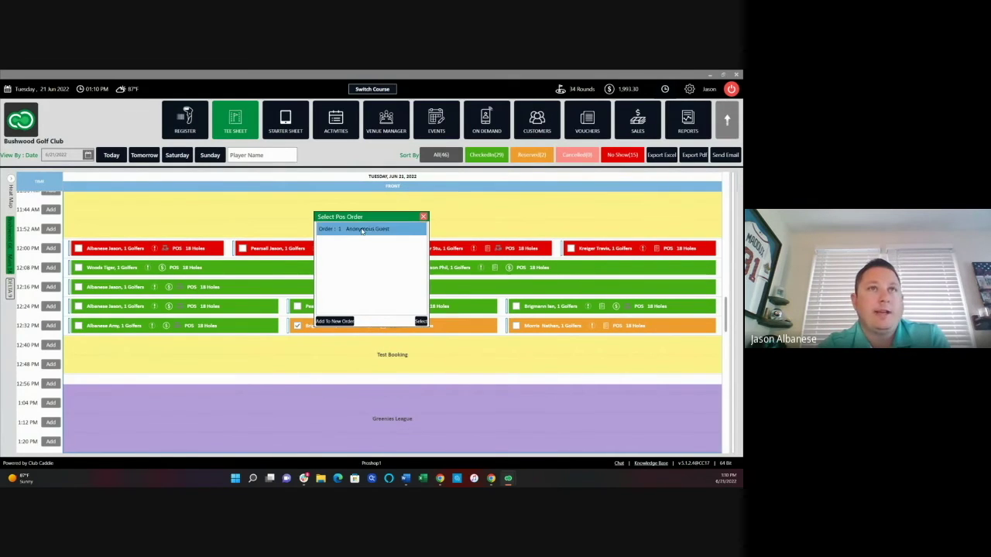
left_click(422, 320)
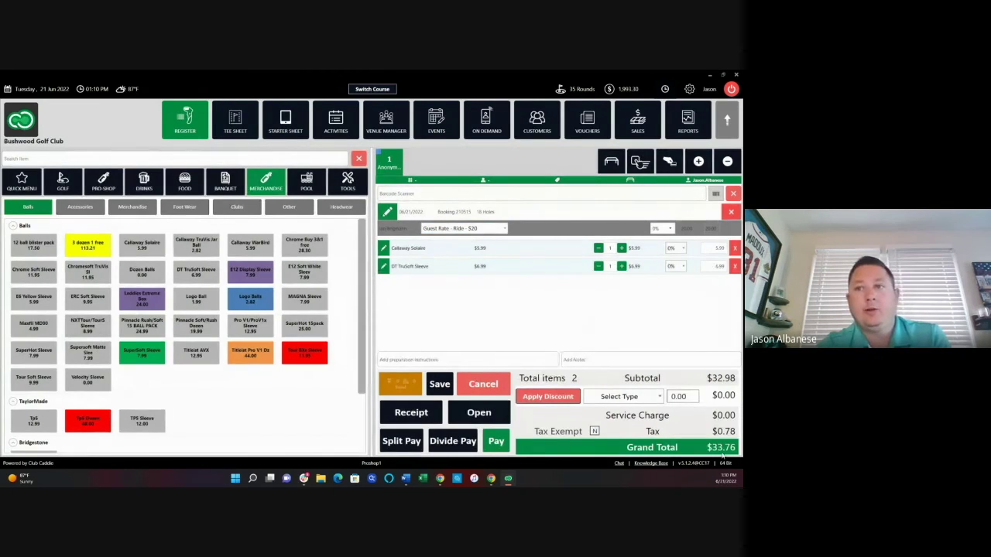
Pay the $33.76 order total in cash for the exact amount.
left_click(496, 442)
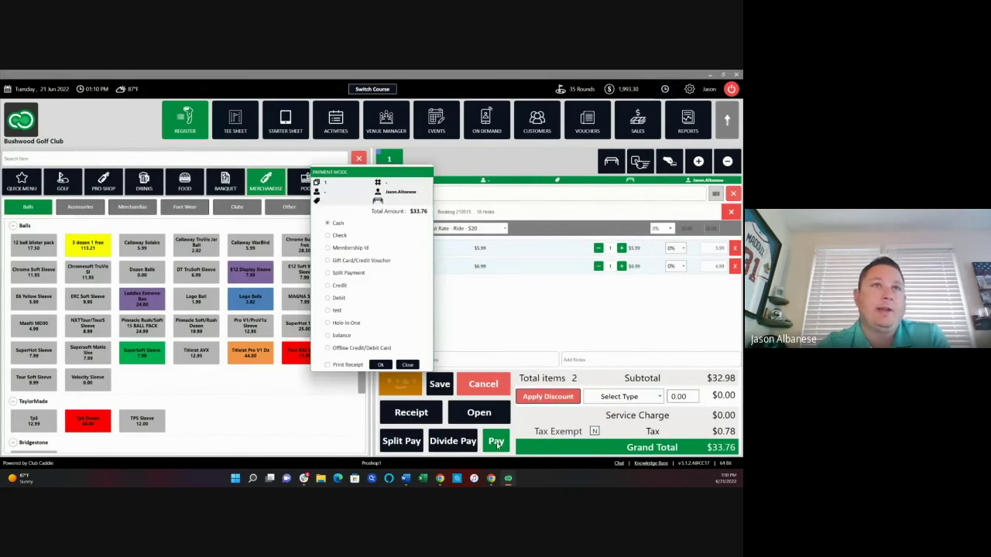
left_click(380, 364)
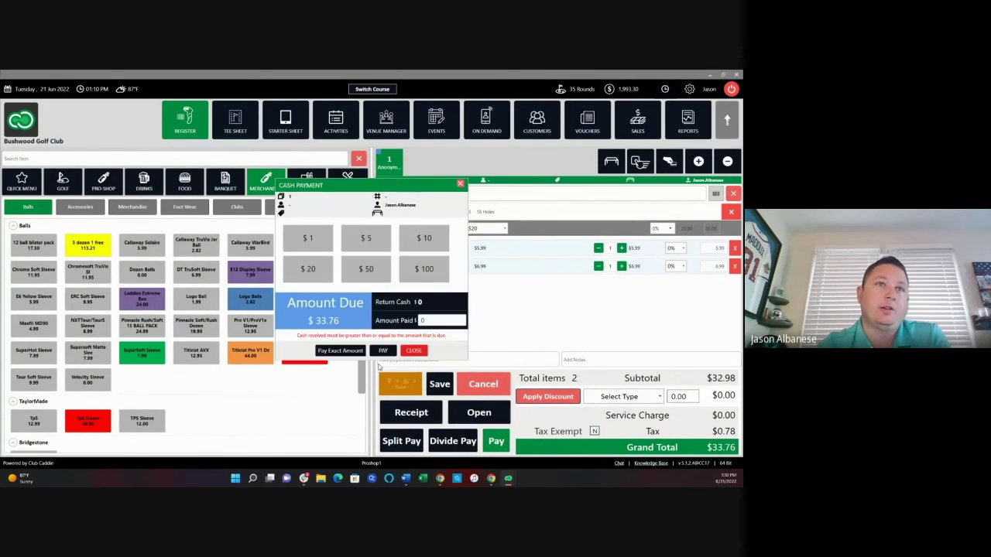
left_click(338, 352)
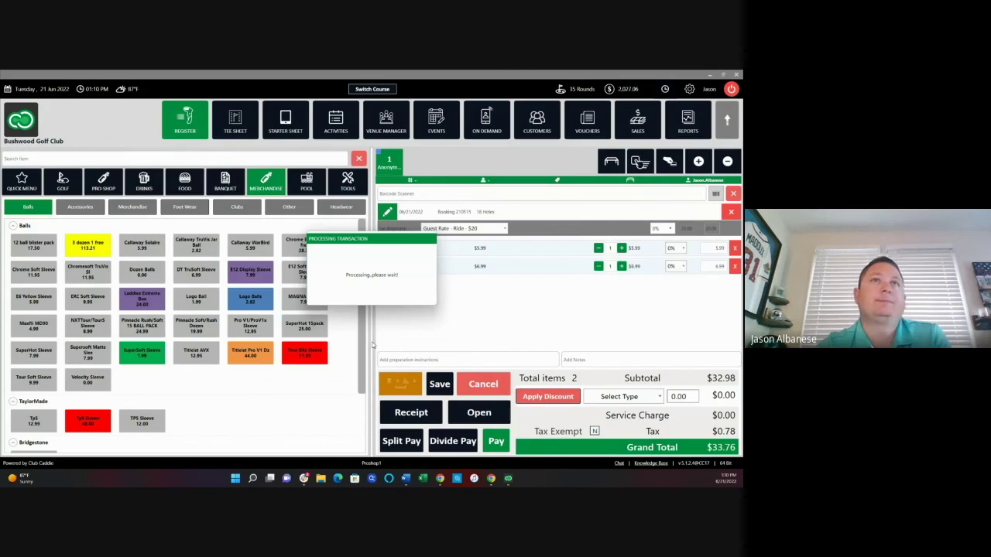
Go back to the tee sheet and scroll up to verify the second 12:32 PM booking is checked in.
left_click(246, 127)
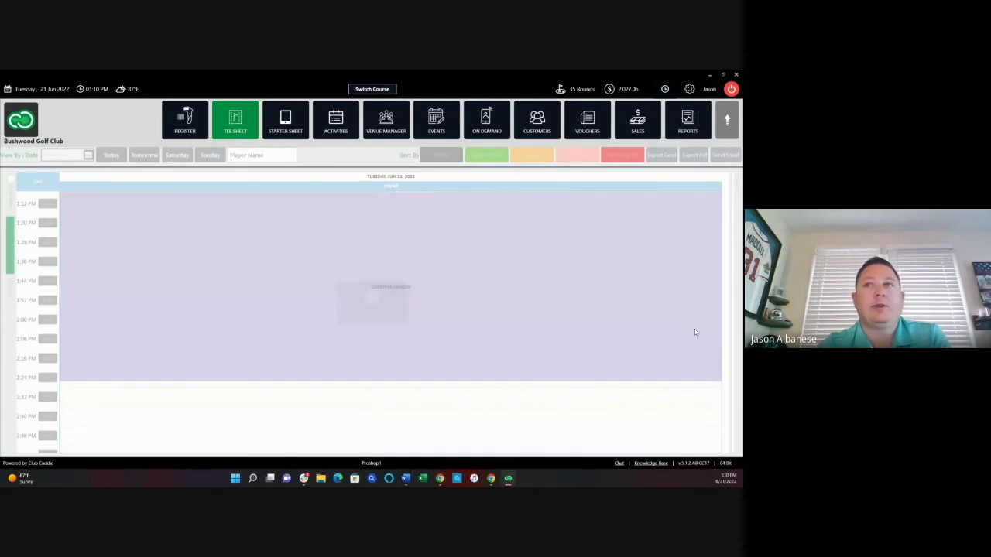
scroll(726, 348, "up", 5)
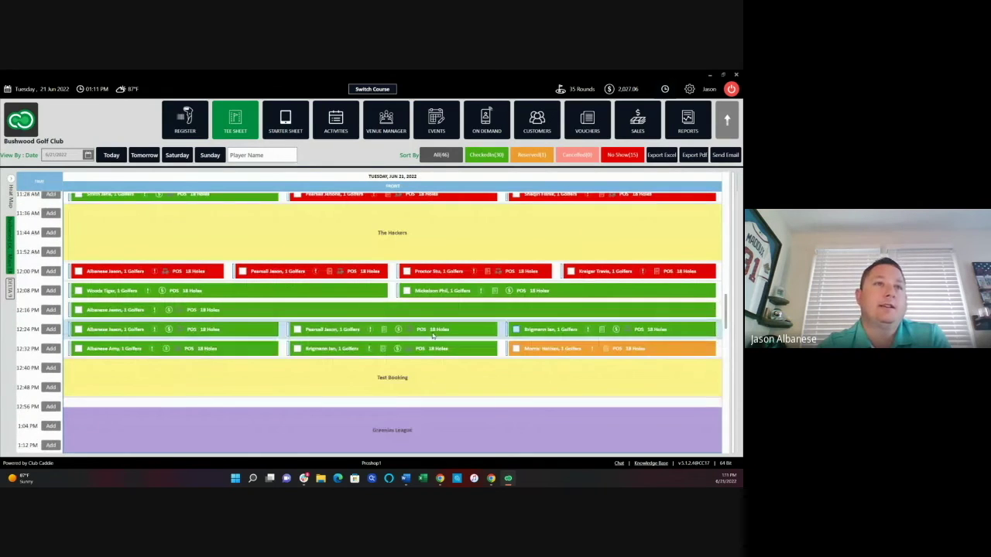
mouse_move(341, 352)
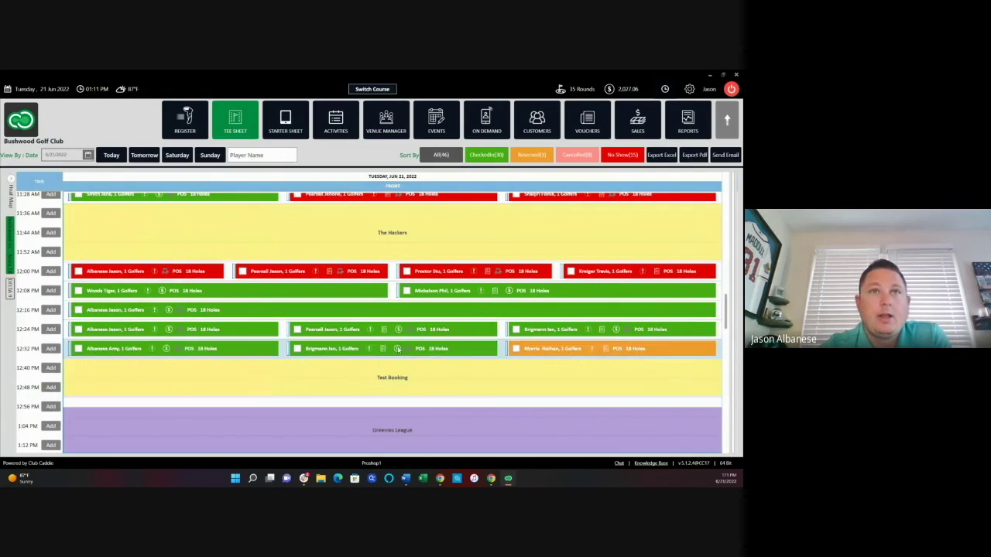
mouse_move(390, 335)
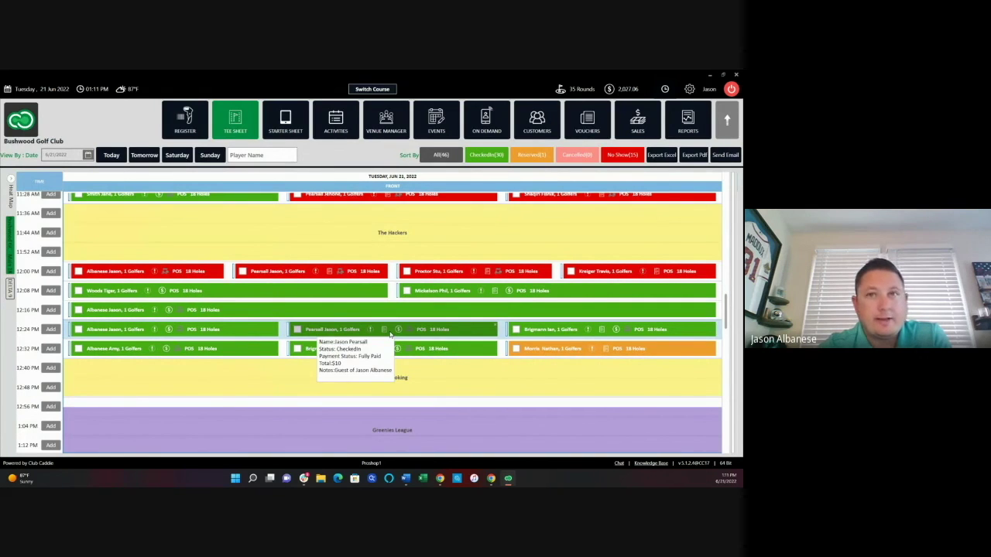